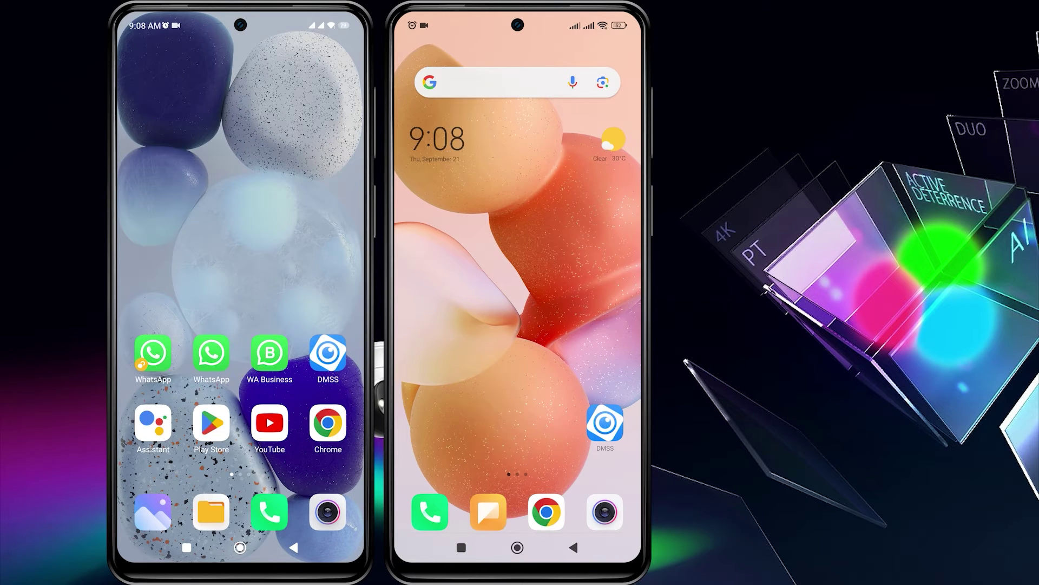
# Launch DMSS on both phones, compare their account details, and return to each device list
pyautogui.click(328, 352)
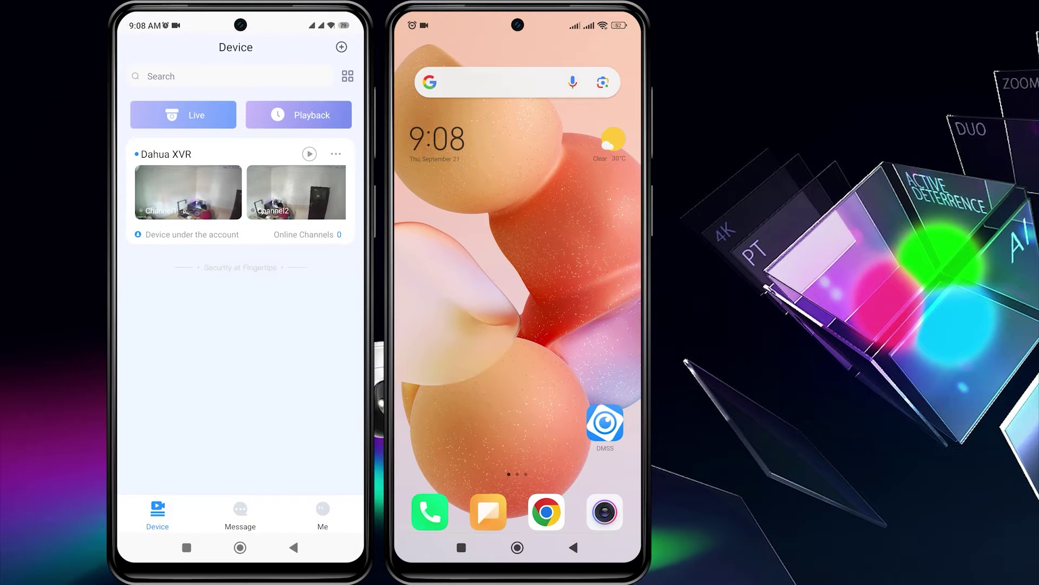
pyautogui.click(605, 423)
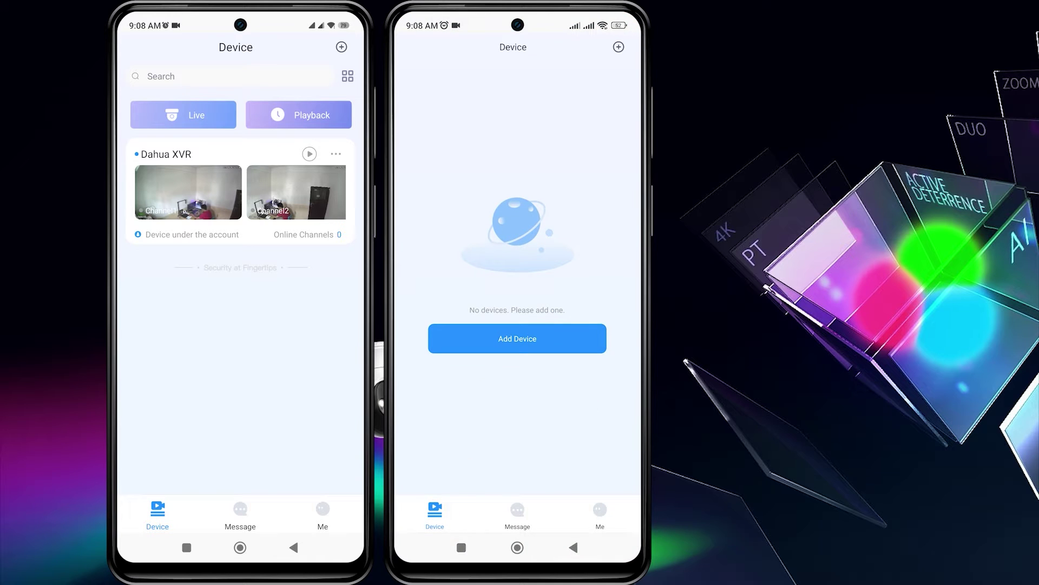
pyautogui.click(322, 515)
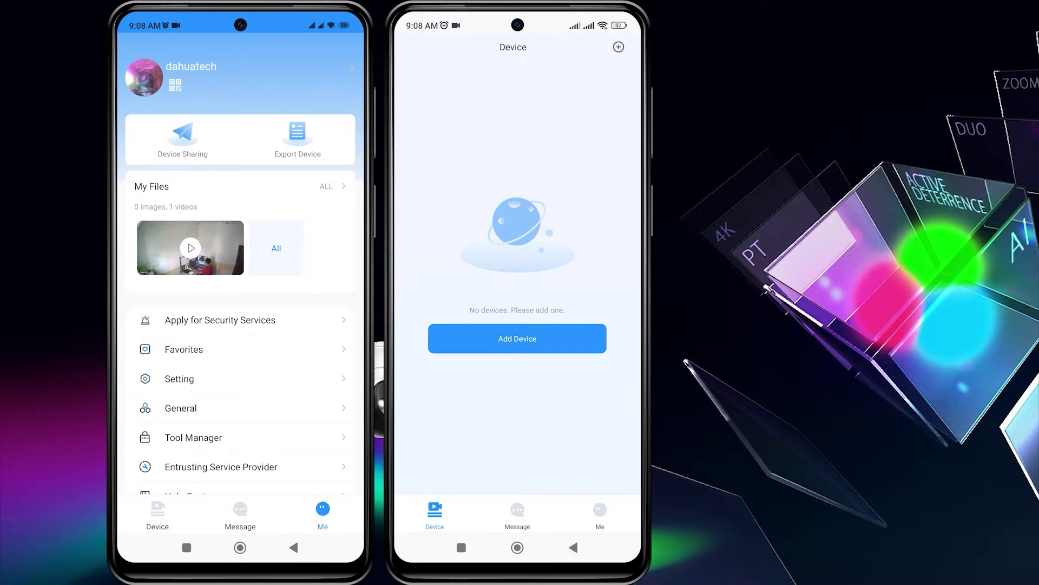
pyautogui.click(599, 515)
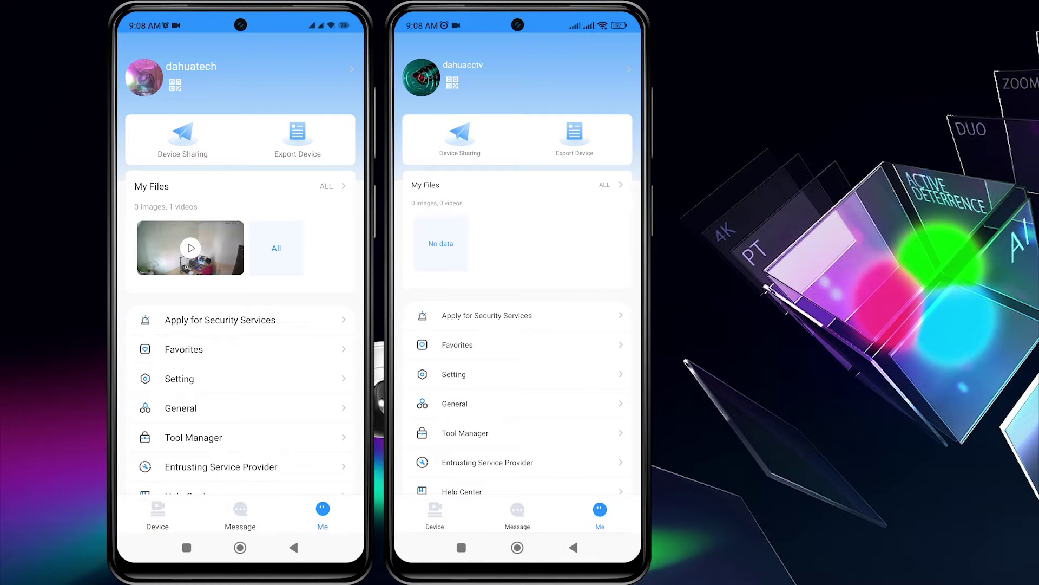
pyautogui.click(191, 67)
pyautogui.click(469, 63)
pyautogui.click(135, 47)
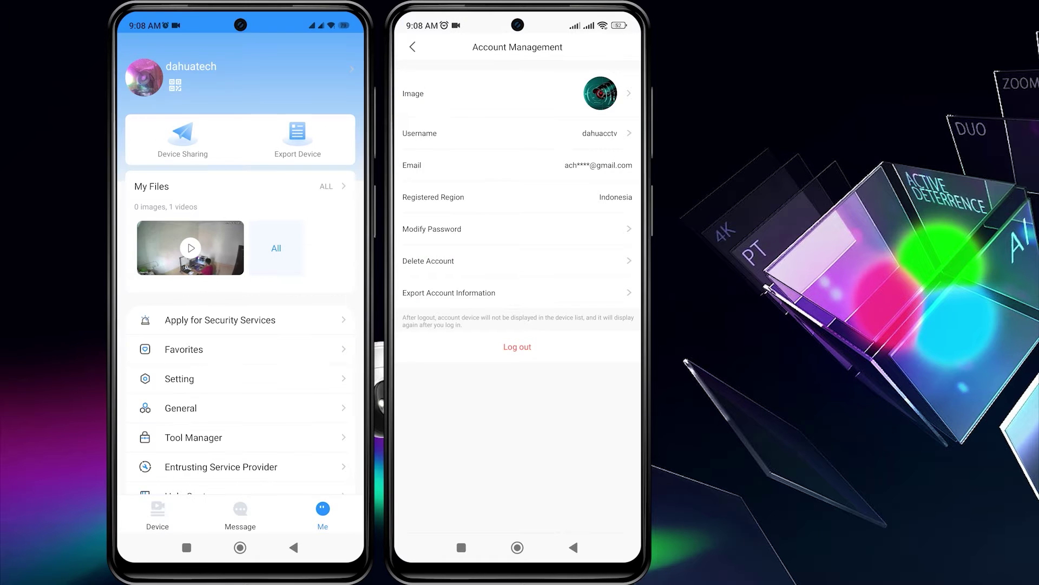
pyautogui.click(413, 46)
pyautogui.click(158, 515)
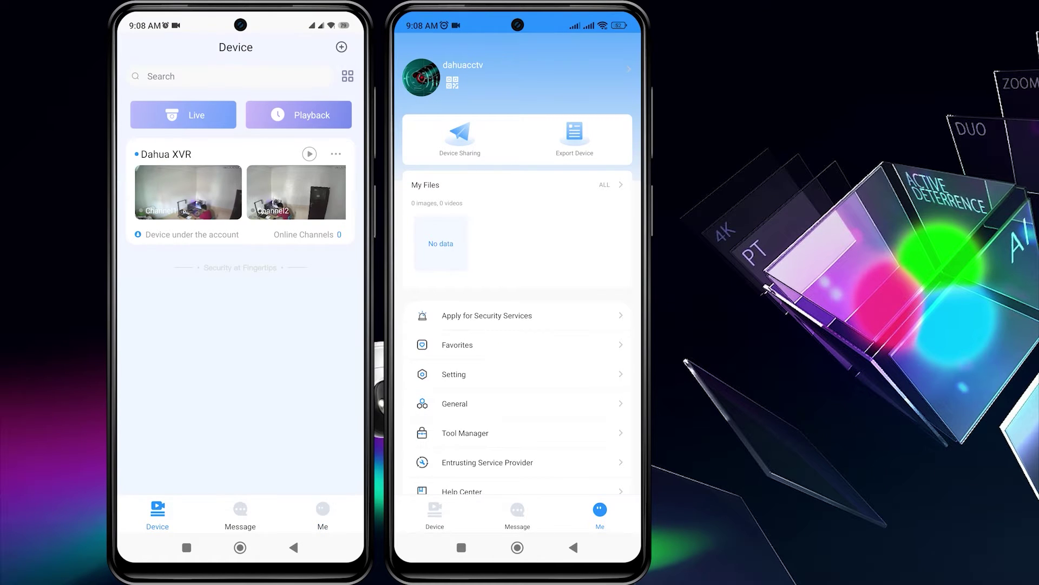
pyautogui.click(434, 515)
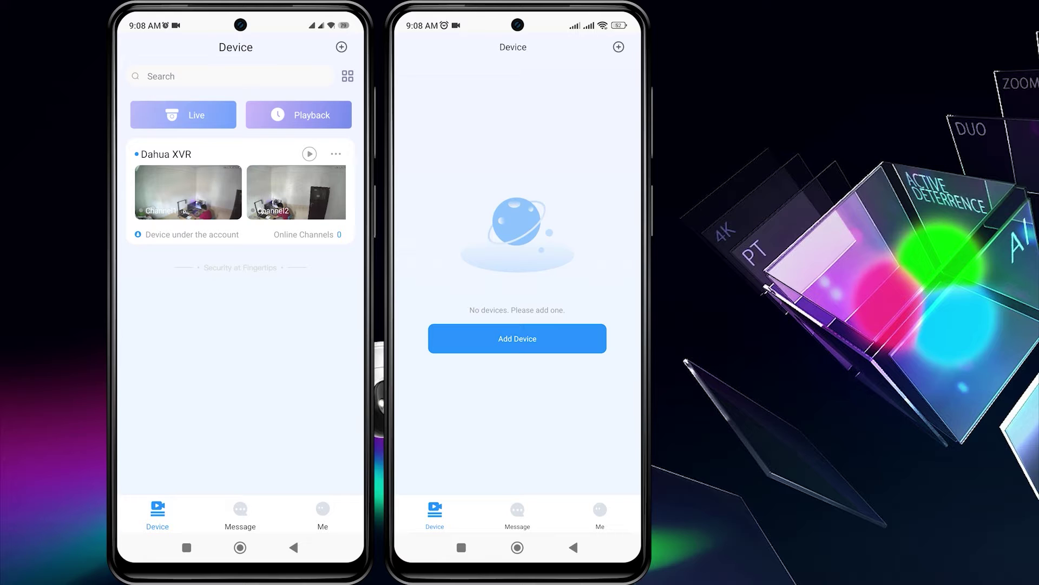
# Start Device Sharing for the Dahua XVR to the second phone's account, and turn off Video Playback
pyautogui.click(335, 153)
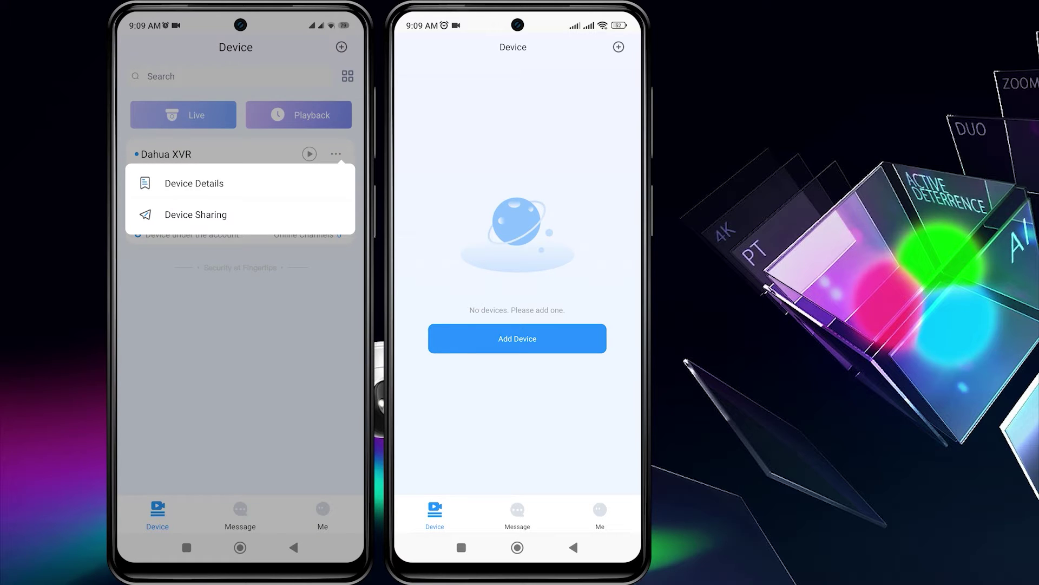
pyautogui.click(195, 214)
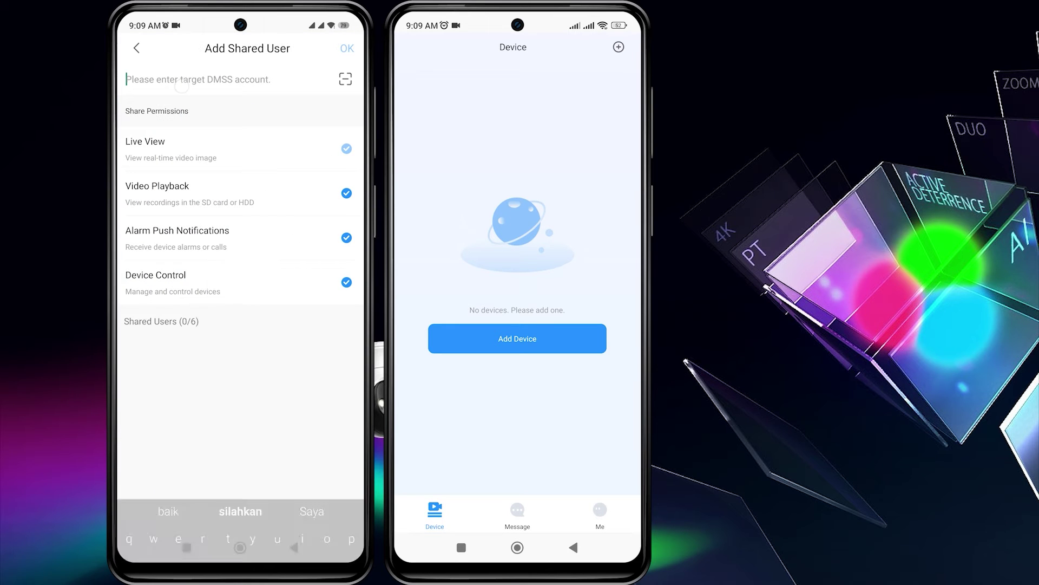
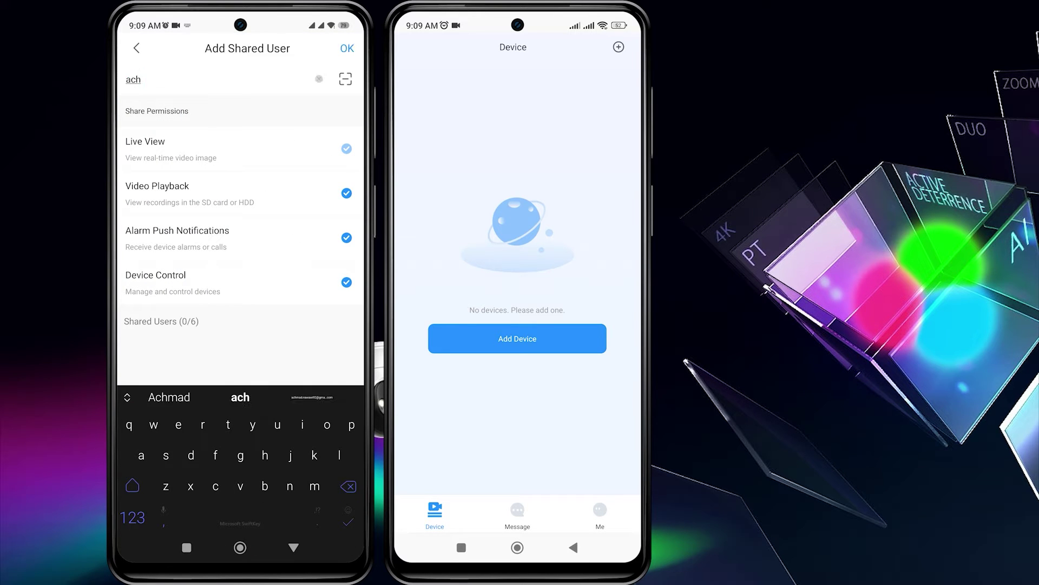
pyautogui.press('Escape')
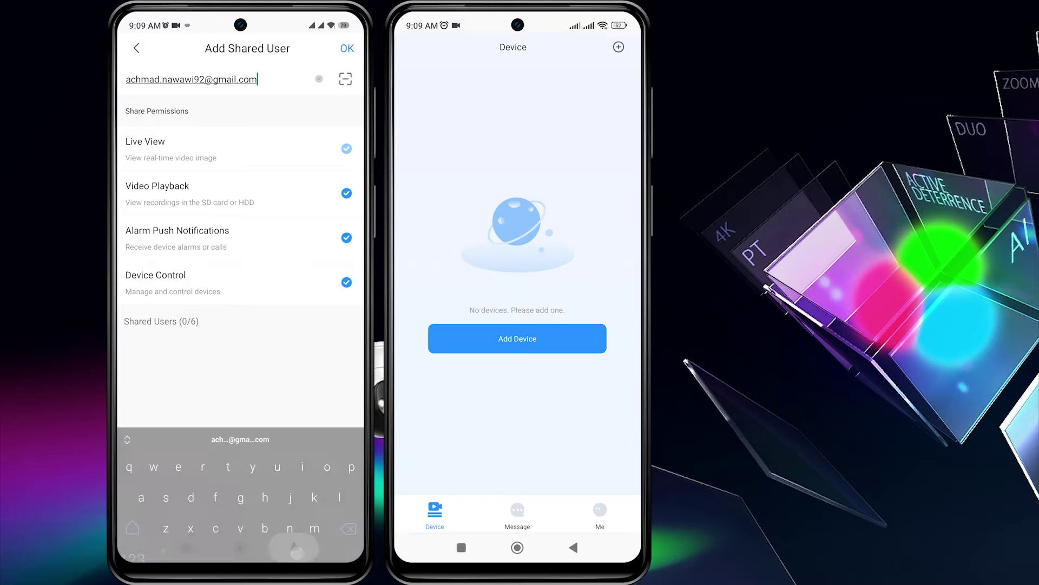
pyautogui.click(346, 194)
# Restore the sharing permissions, submit the share and confirm past the permission warning
pyautogui.click(347, 238)
pyautogui.click(347, 281)
pyautogui.click(346, 238)
pyautogui.click(346, 193)
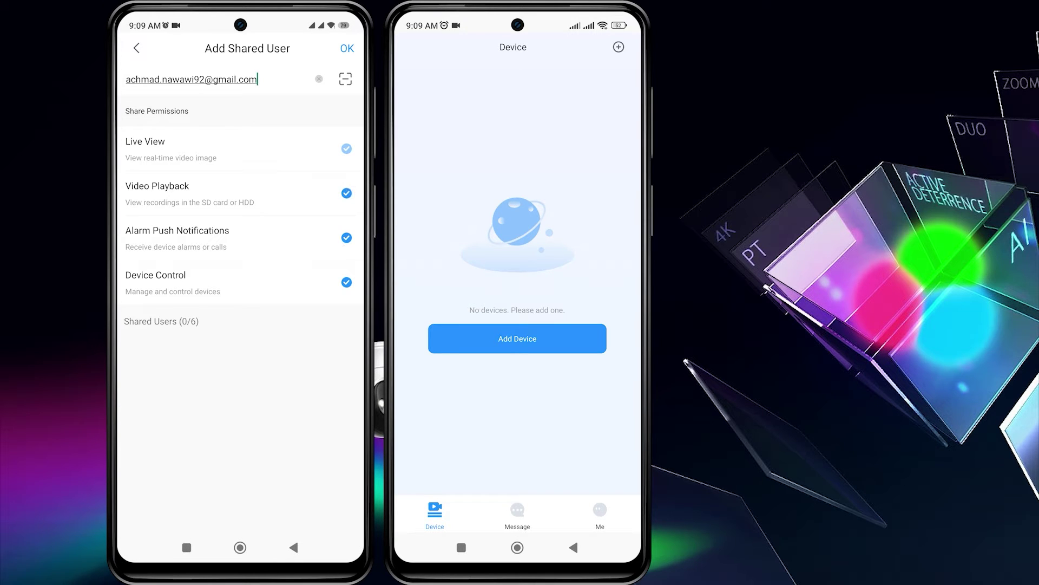
pyautogui.click(346, 47)
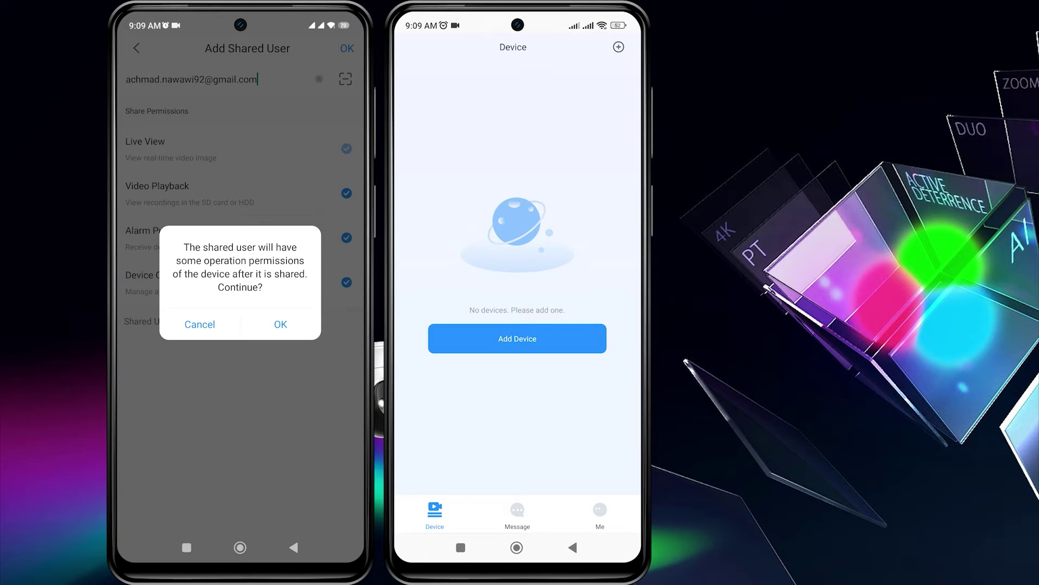
pyautogui.click(280, 324)
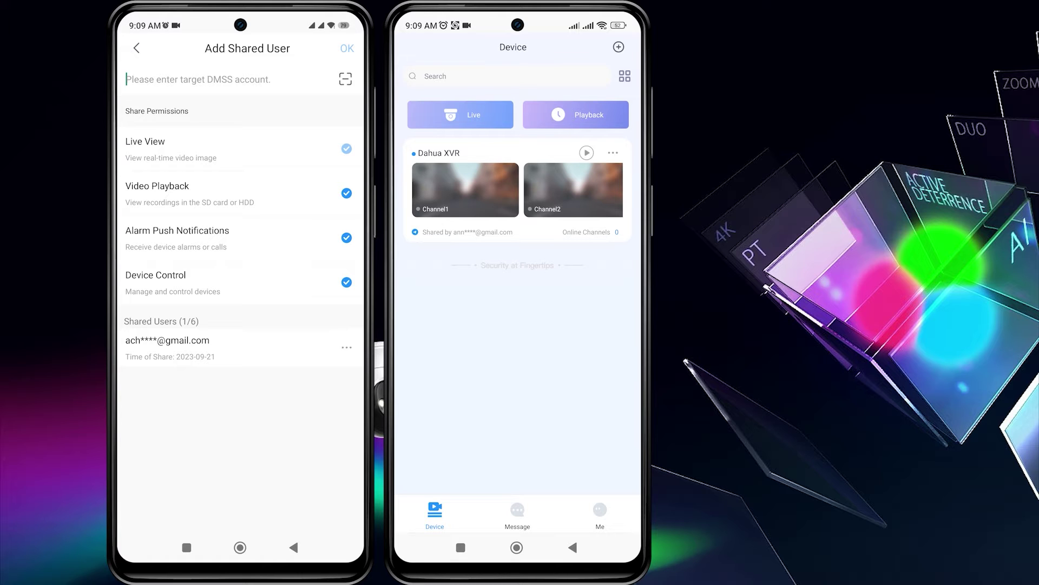
pyautogui.click(137, 48)
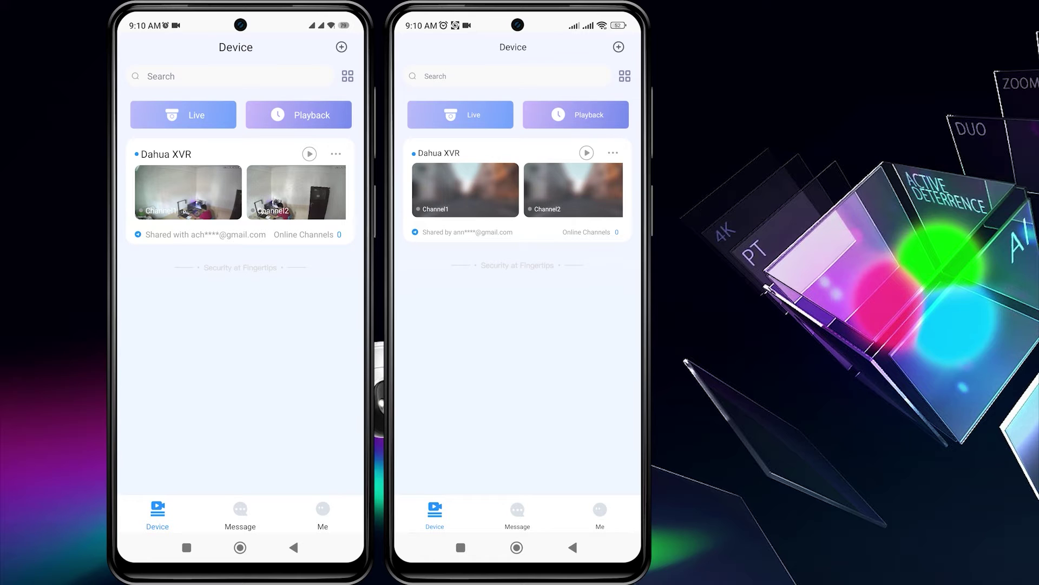
# Play live video from the shared Dahua XVR on the second phone
pyautogui.click(586, 153)
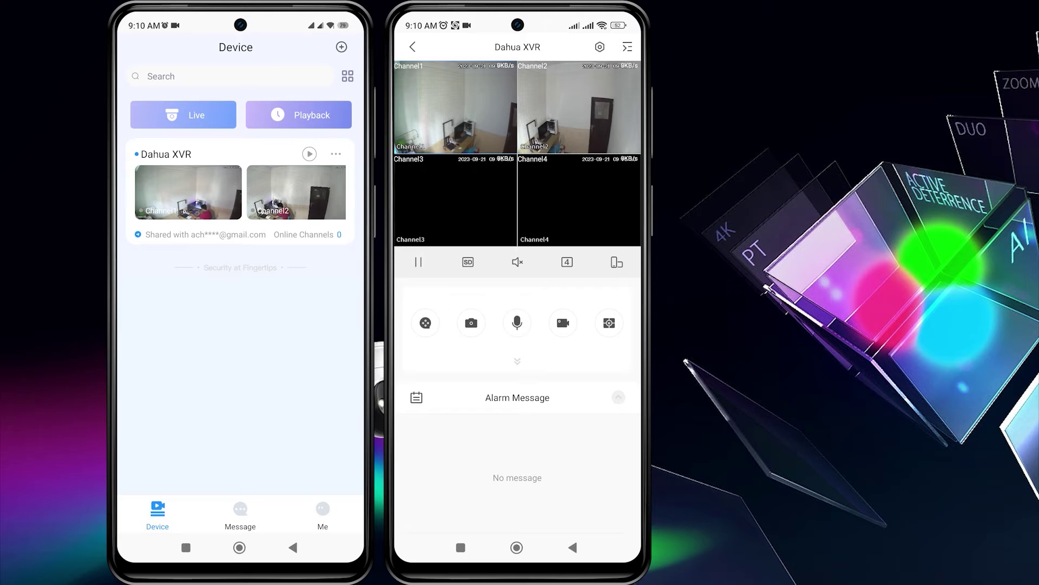
# Open the Dahua XVR live view on the first phone as well
pyautogui.click(184, 115)
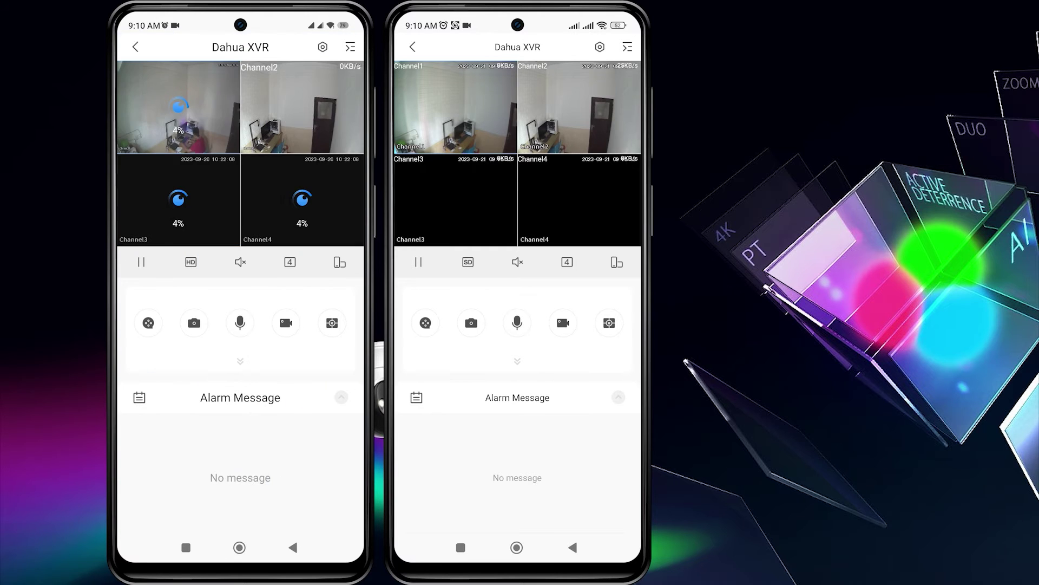